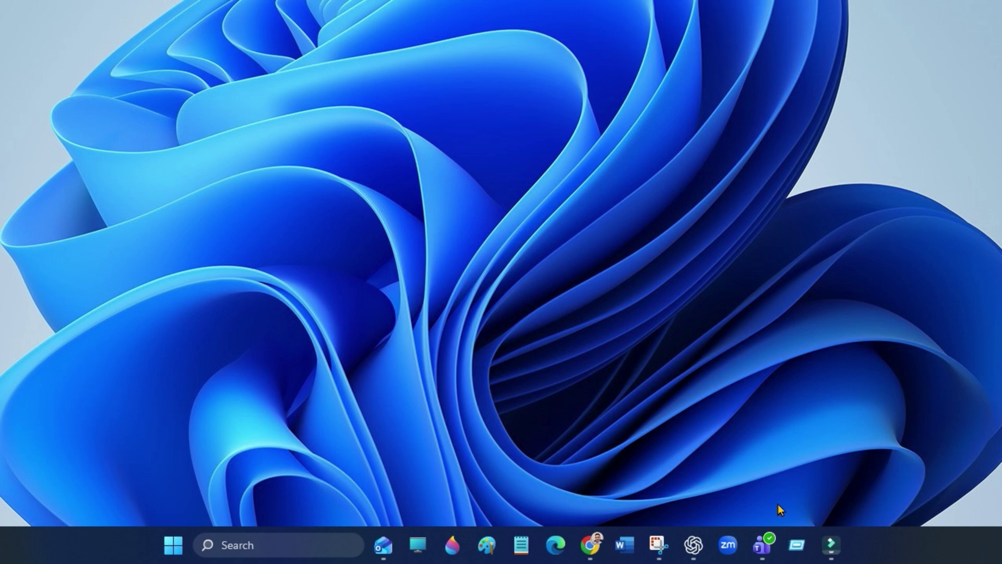
Step: Launch Teams and show the Calendar for the work week of October 26–30, 2025
{"action": "left_click", "coordinate": [762, 546]}
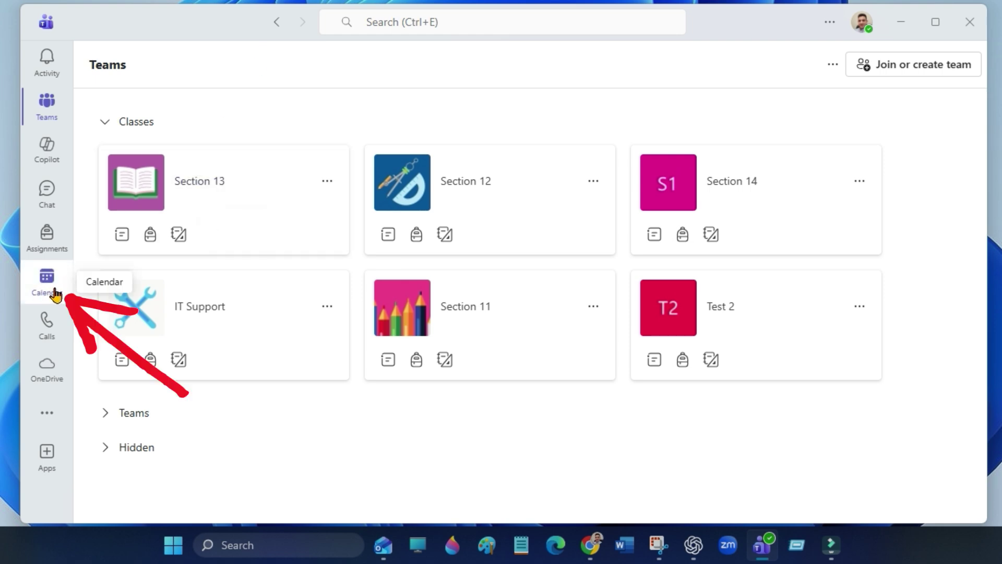
{"action": "left_click", "coordinate": [59, 292]}
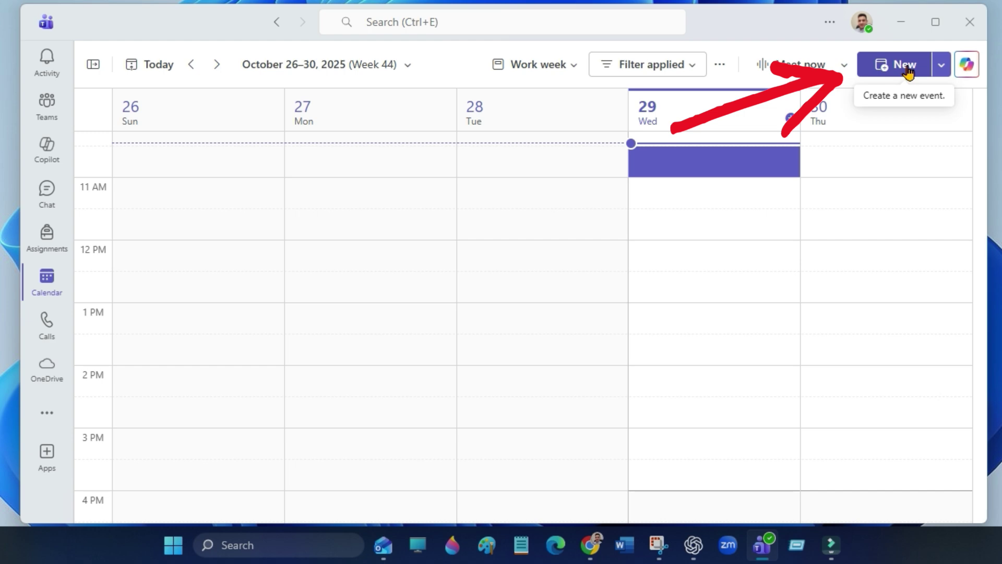
Step: Start a new calendar event, opening a blank form preset to 10/29/2025, 10:30–11:00 AM
{"action": "left_click", "coordinate": [907, 70]}
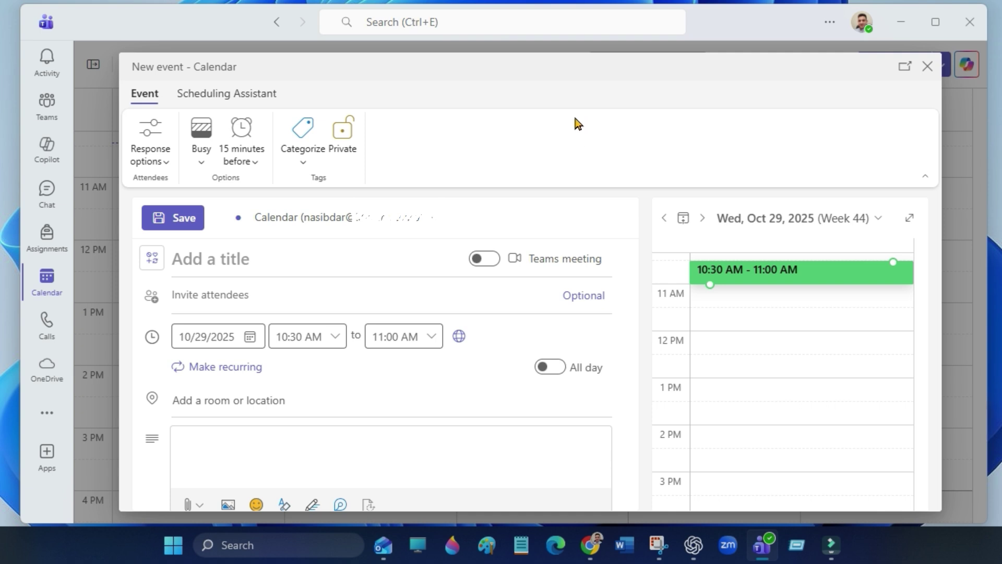
Step: Title the event 'Seminar' and turn on the Teams meeting toggle
{"action": "left_click", "coordinate": [282, 263]}
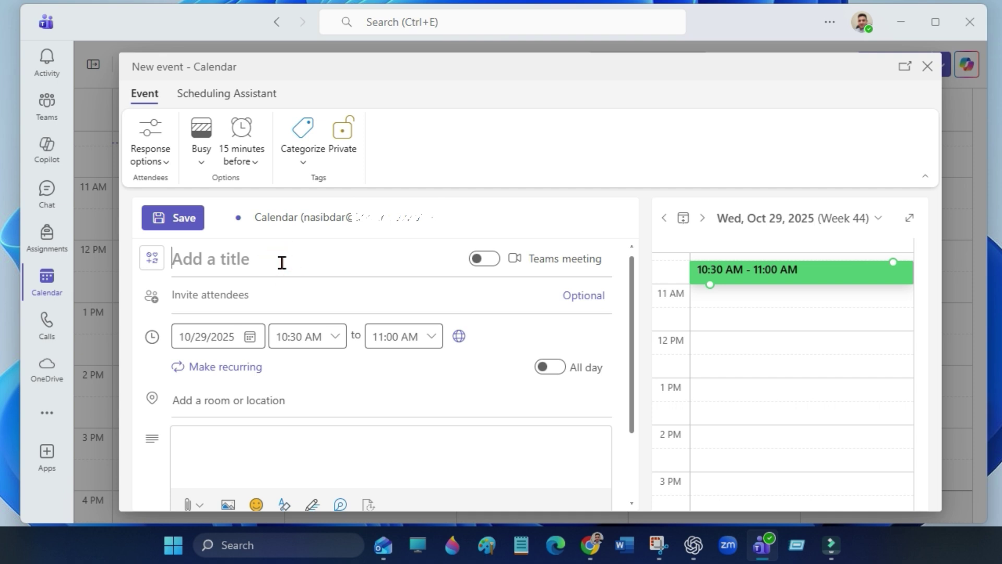
{"action": "type", "text": "a"}
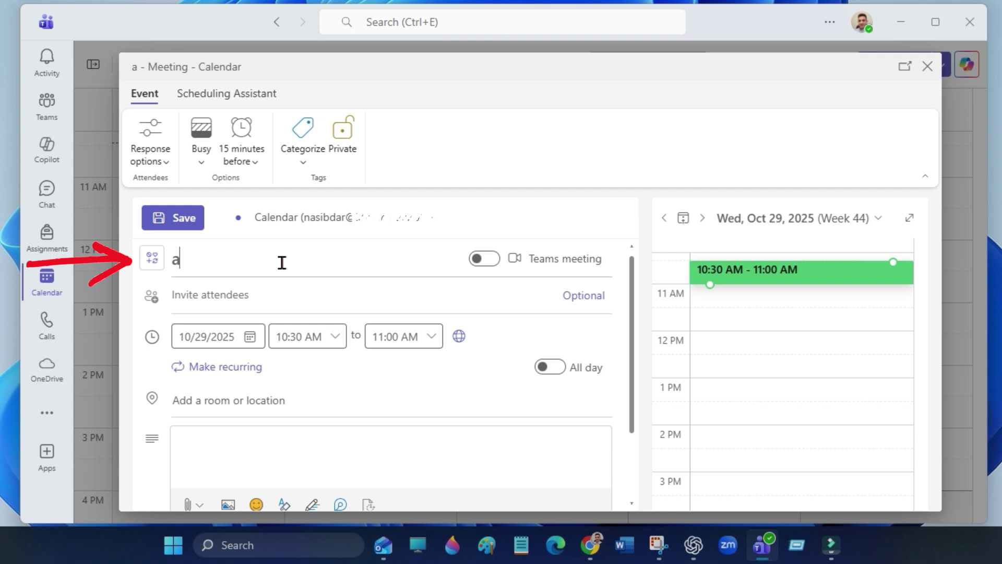
{"action": "type", "text": "dd title"}
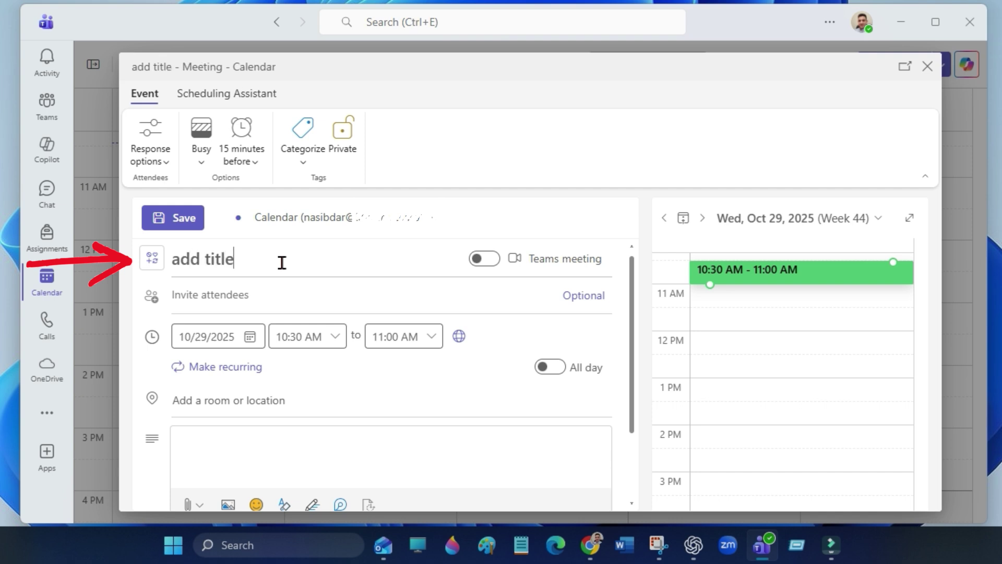
{"action": "key", "text": "ctrl+a"}
{"action": "type", "text": "Semi"}
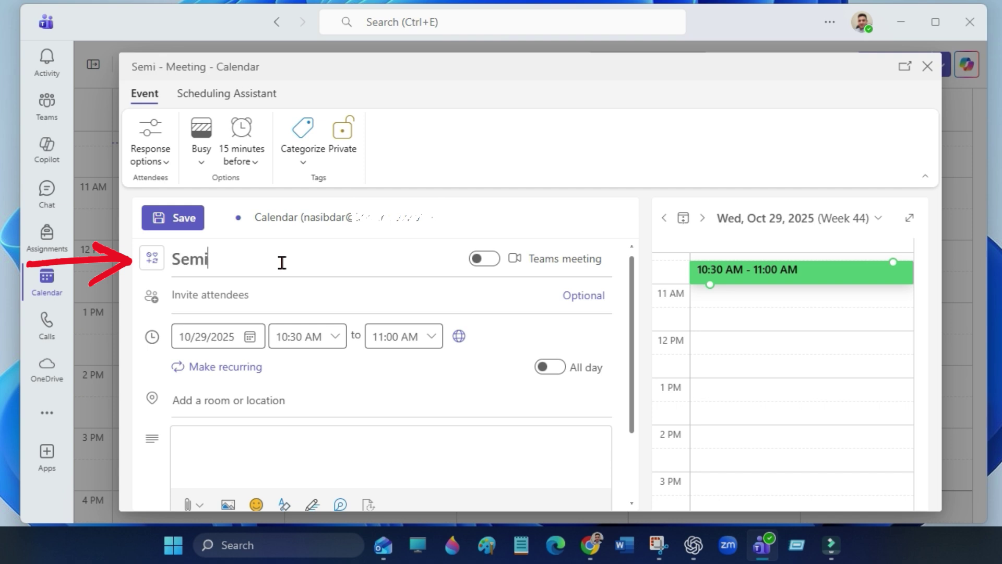
{"action": "type", "text": "nar"}
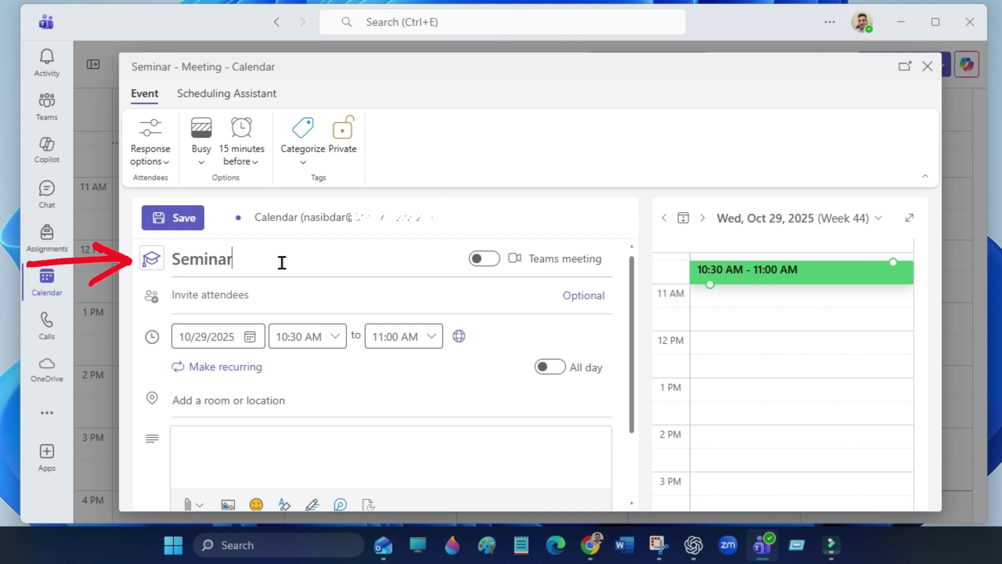
{"action": "left_click", "coordinate": [493, 262]}
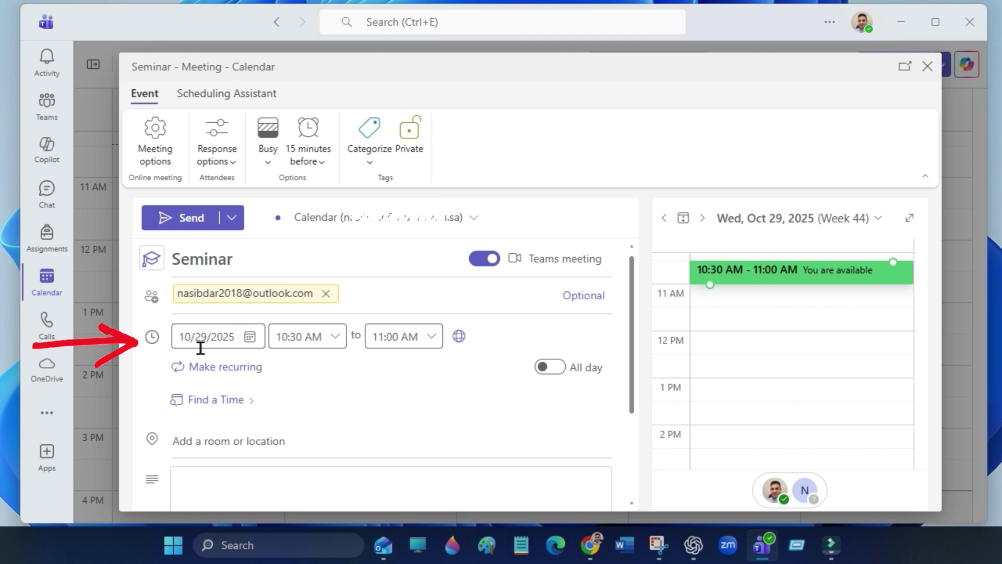
Step: Keep the date 10/29/2025, set the start to 1:00 PM (ending 1:30 PM), and maximize Teams
{"action": "left_click", "coordinate": [251, 338]}
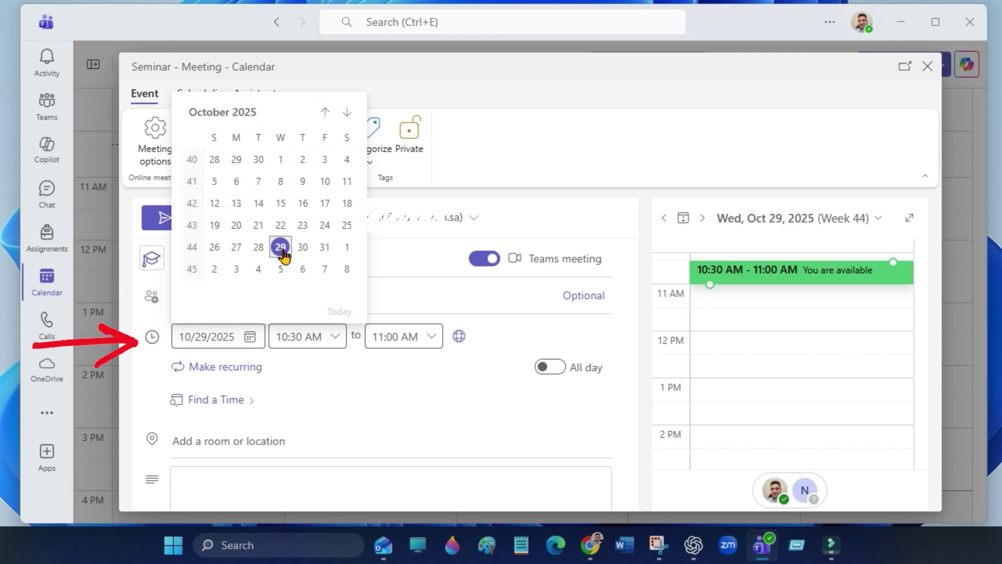
{"action": "left_click", "coordinate": [281, 247]}
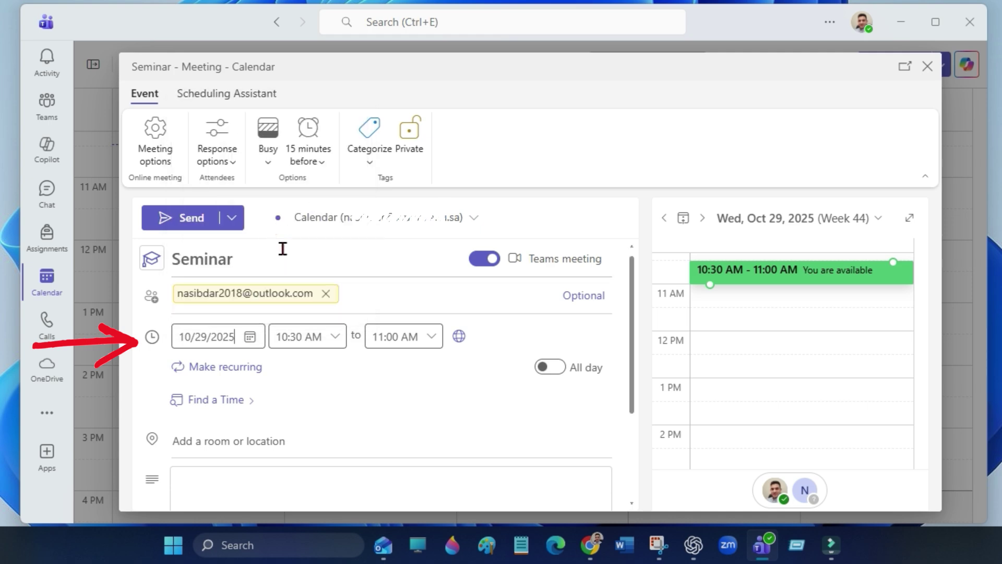
{"action": "left_click", "coordinate": [335, 337]}
{"action": "left_click", "coordinate": [320, 387]}
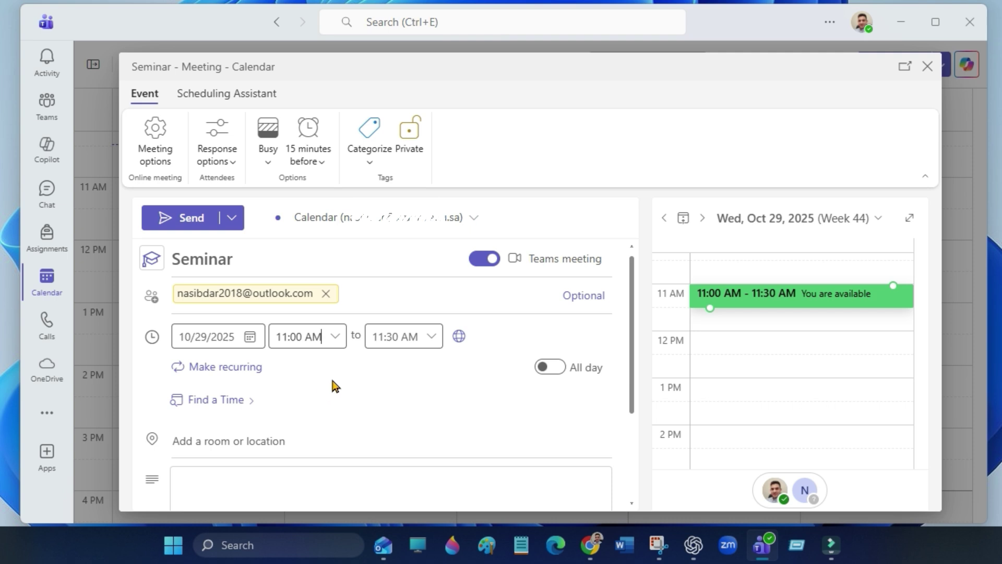
{"action": "left_click", "coordinate": [337, 337]}
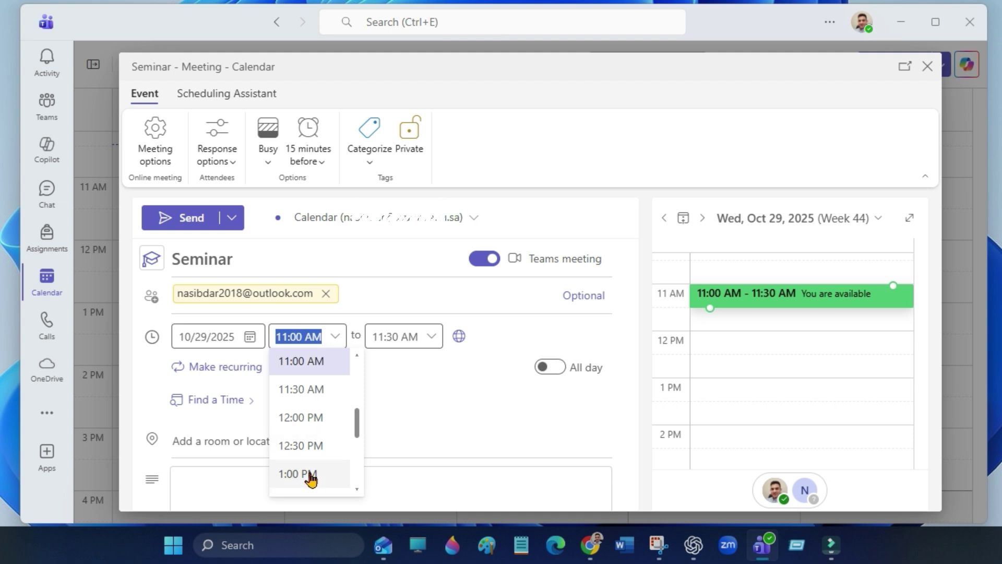
{"action": "left_click", "coordinate": [311, 474]}
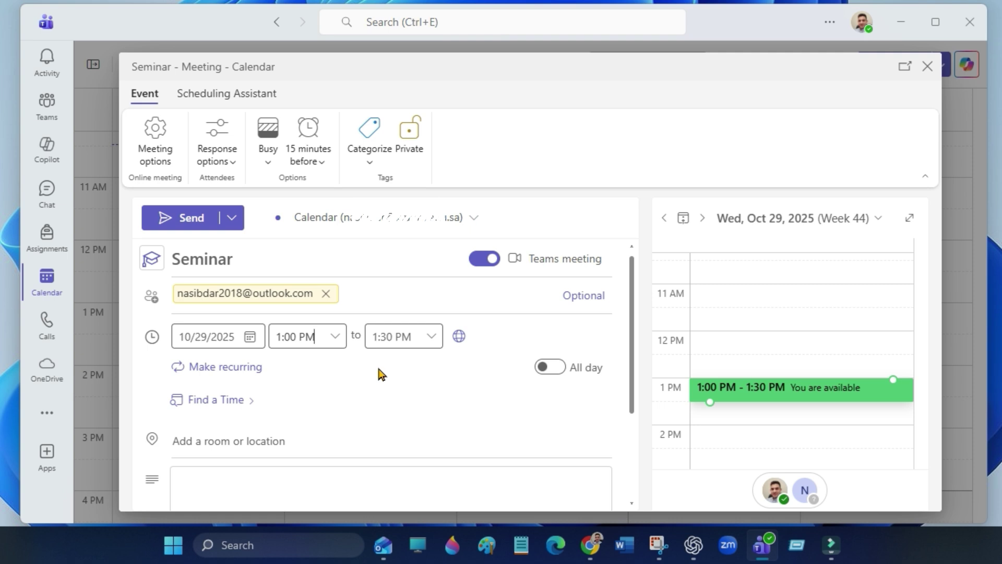
{"action": "key", "text": "super+Up"}
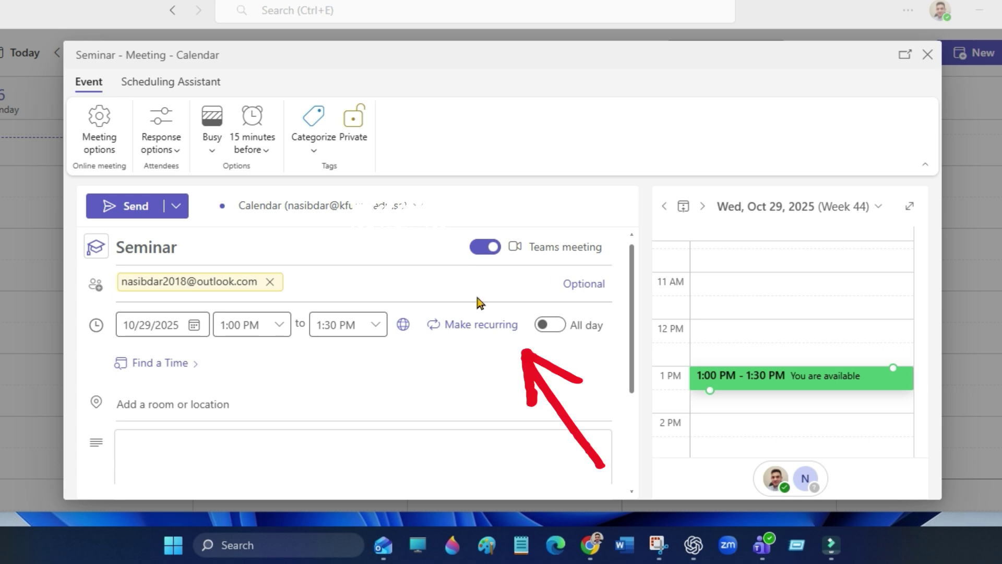
Step: Set the Seminar to repeat weekly on Wednesday until Apr 22, 2026
{"action": "left_click", "coordinate": [494, 328]}
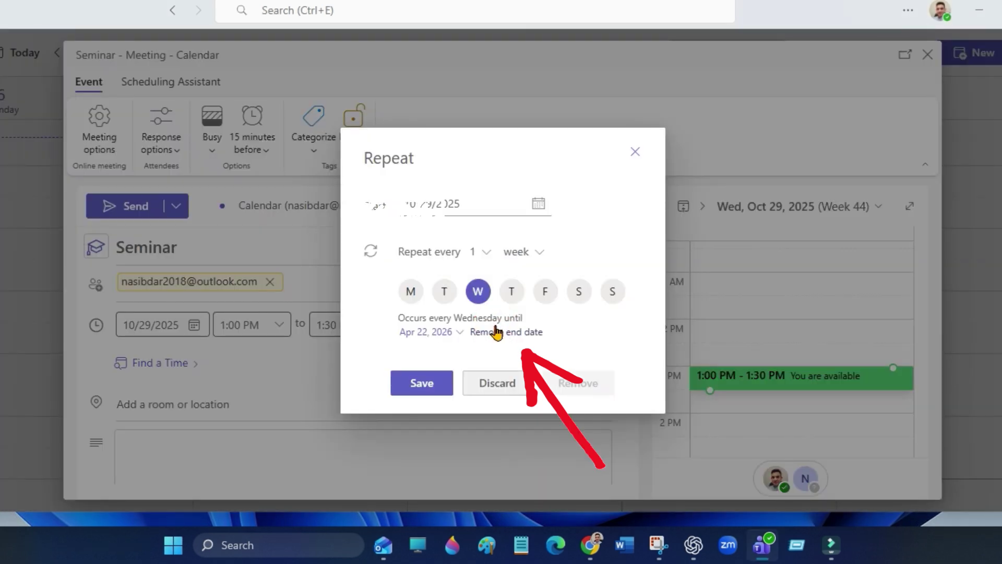
{"action": "left_click", "coordinate": [478, 288]}
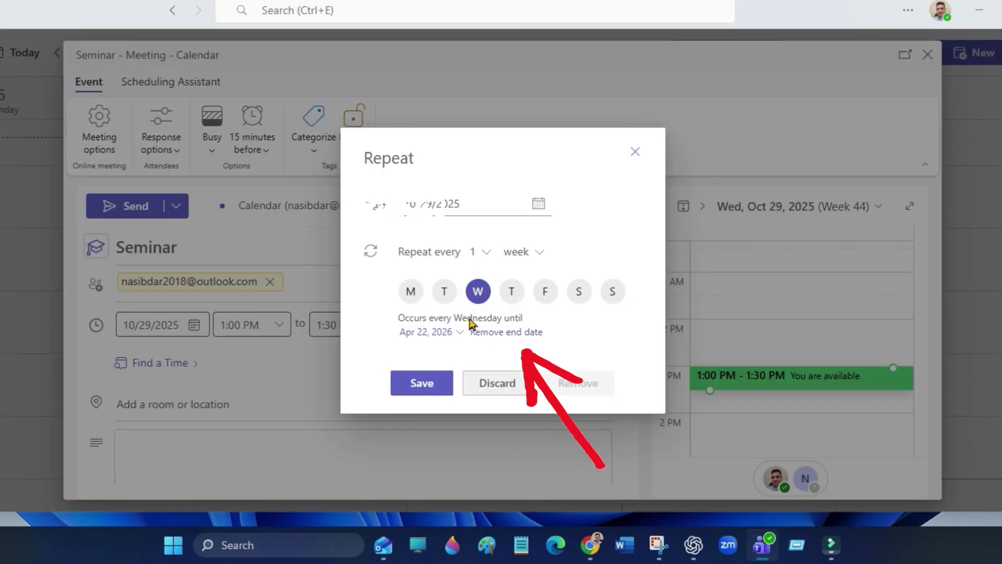
{"action": "left_click", "coordinate": [435, 390]}
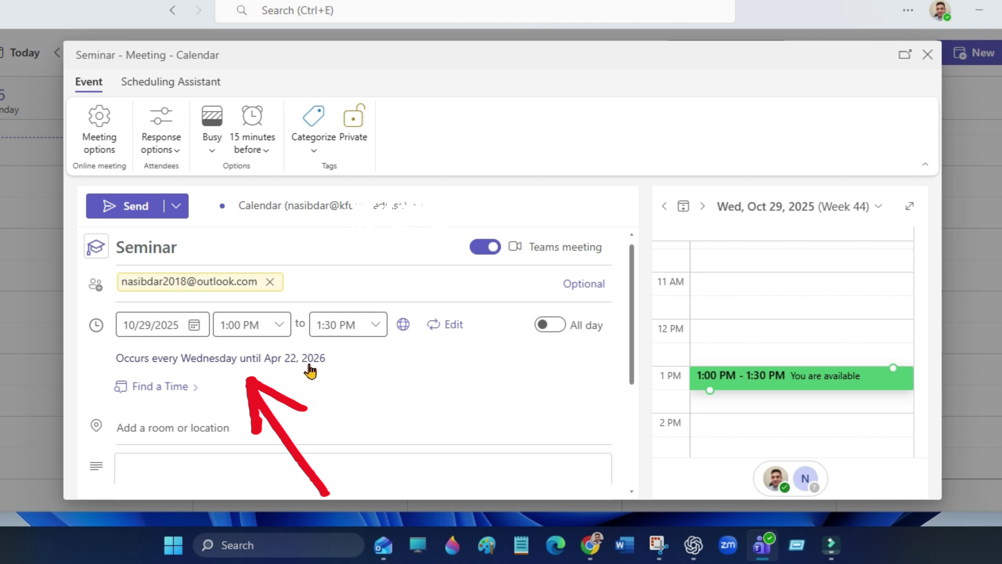
{"action": "left_click", "coordinate": [347, 362]}
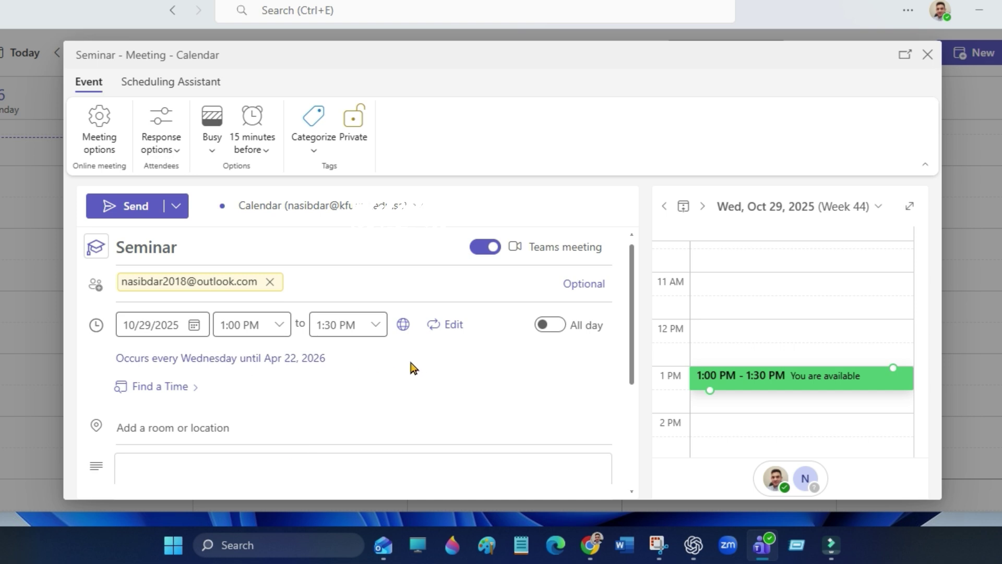
{"action": "scroll", "coordinate": [413, 368], "scroll_direction": "down", "scroll_amount": 2}
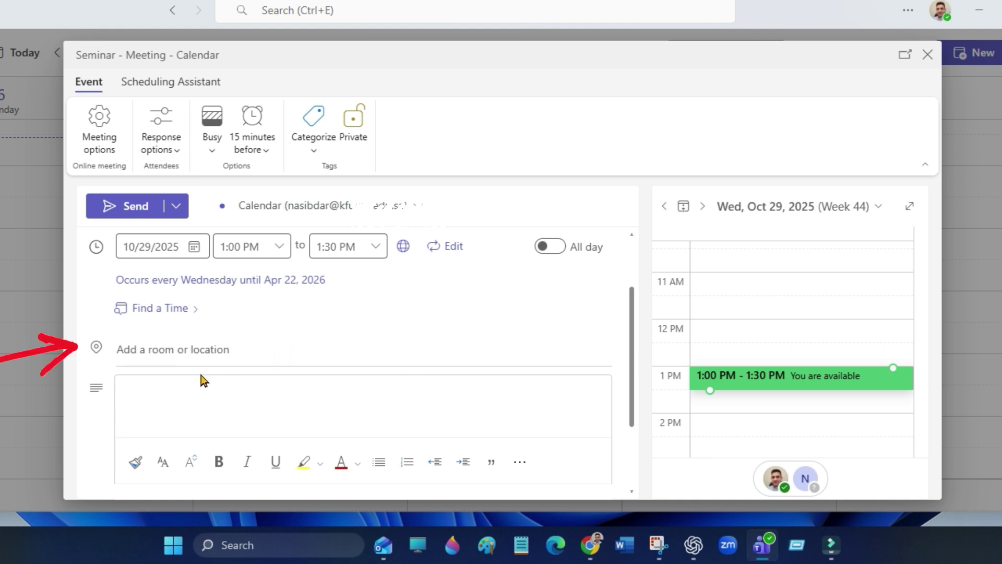
{"action": "left_click", "coordinate": [211, 374]}
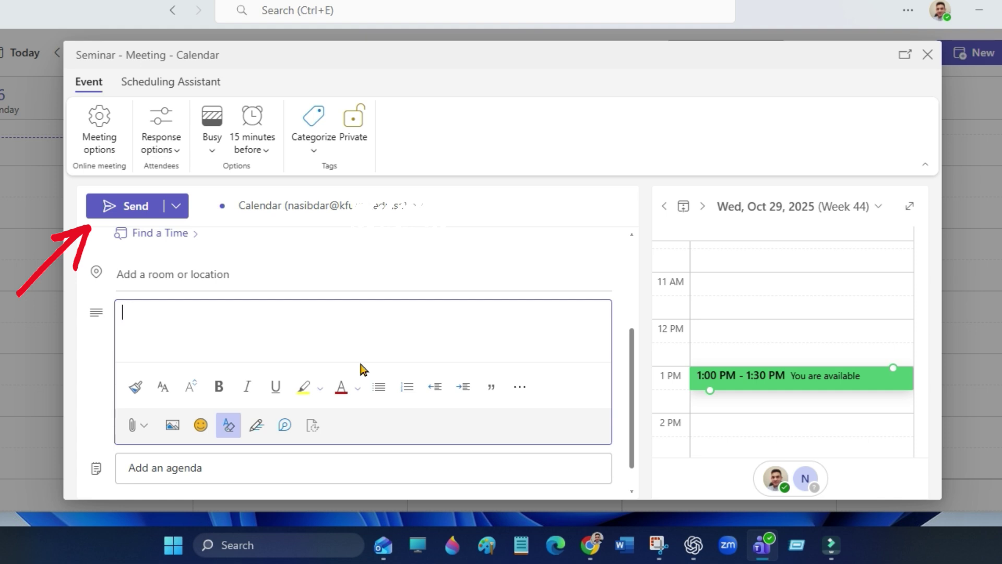
{"action": "scroll", "coordinate": [363, 369], "scroll_direction": "up", "scroll_amount": 3}
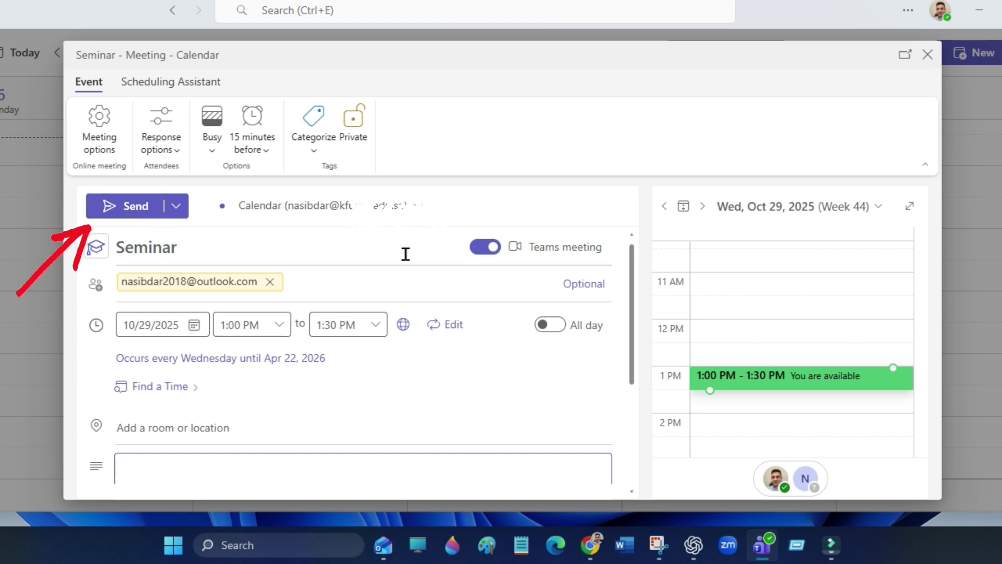
{"action": "scroll", "coordinate": [443, 312], "scroll_direction": "down", "scroll_amount": 1}
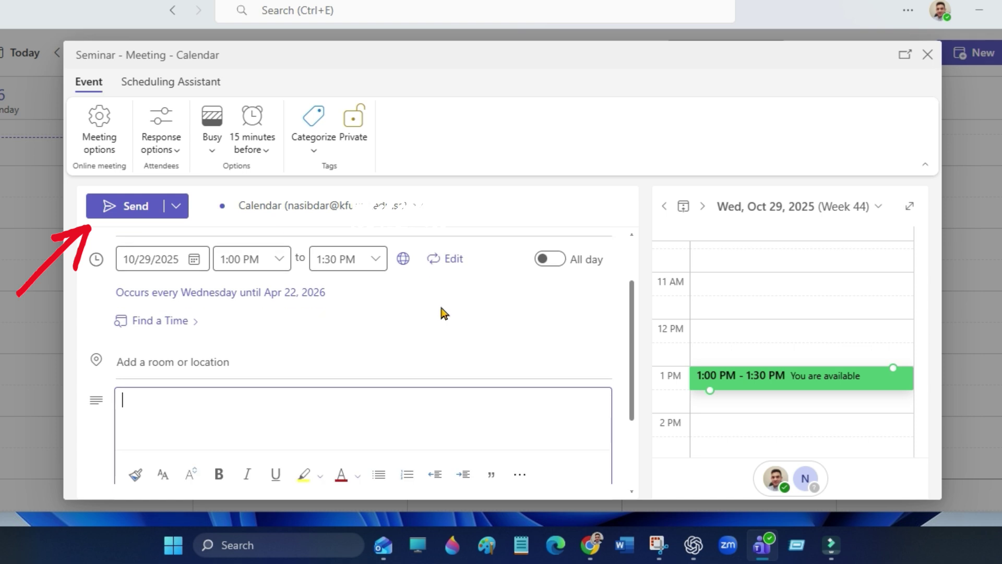
{"action": "scroll", "coordinate": [443, 313], "scroll_direction": "down", "scroll_amount": 1}
{"action": "scroll", "coordinate": [443, 313], "scroll_direction": "up", "scroll_amount": 2}
Step: Send the recurring Seminar invitation and fit the Teams calendar with its sidebar on screen
{"action": "left_click", "coordinate": [137, 209]}
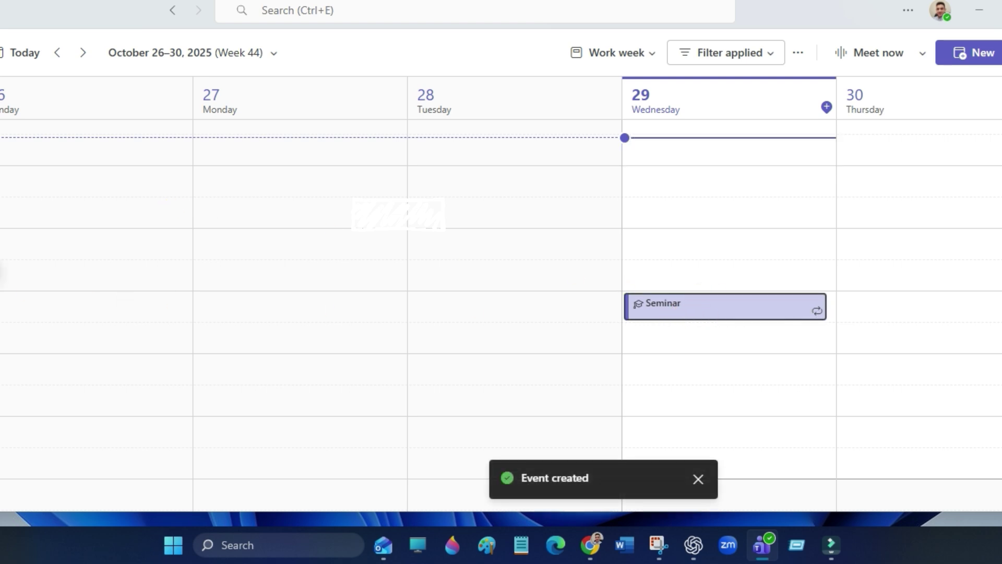
{"action": "left_click_drag", "start_coordinate": [2, 273], "coordinate": [35, 279]}
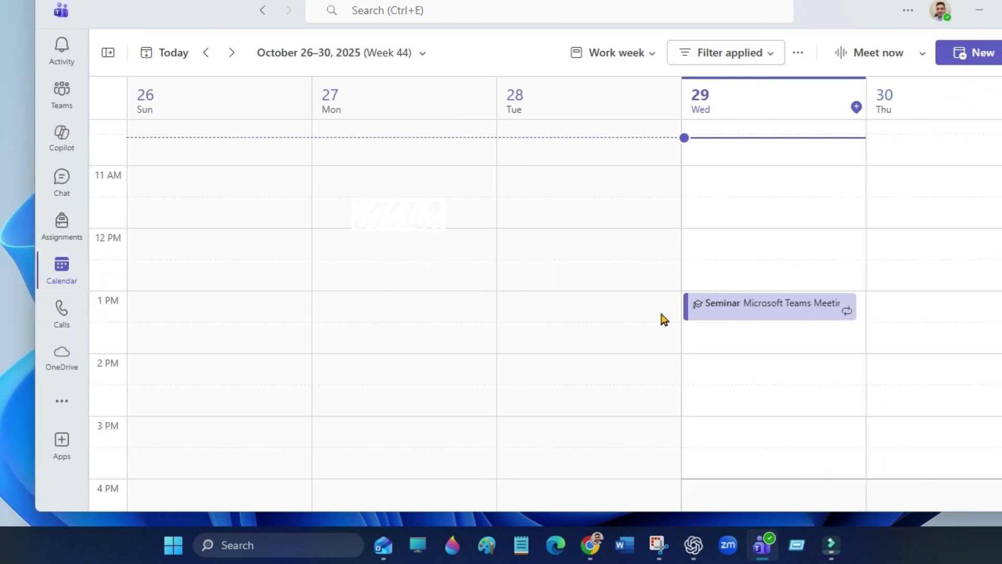
{"action": "left_click", "coordinate": [814, 317]}
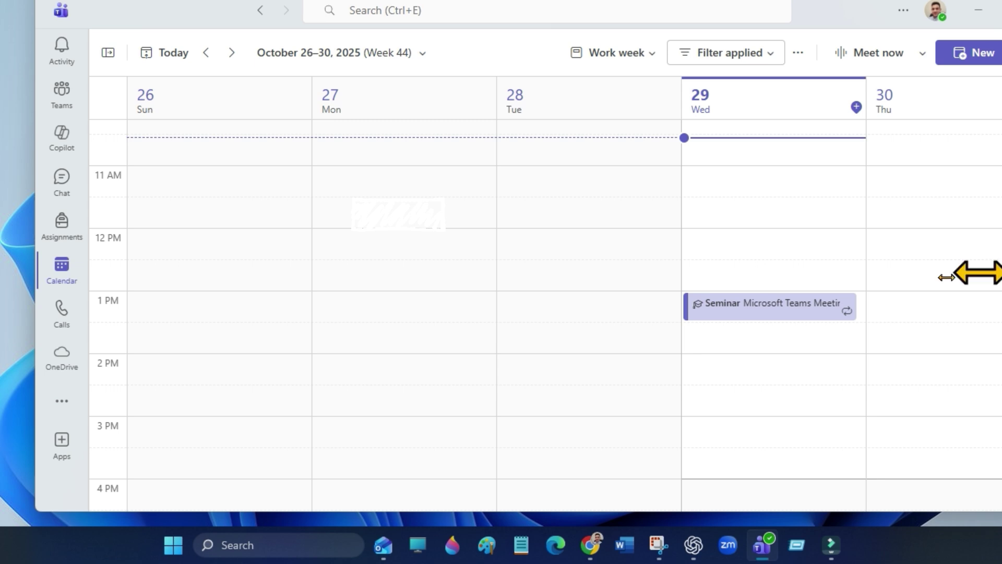
{"action": "left_click_drag", "start_coordinate": [978, 271], "coordinate": [953, 280]}
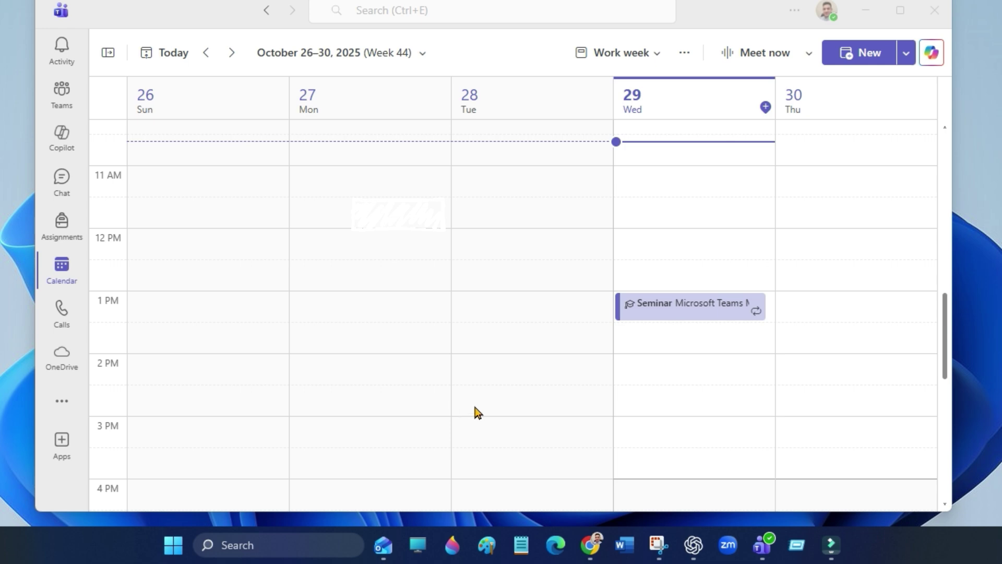
Step: Bring the Seminar invitation forward in Outlook, scroll to its Teams link, and accept it
{"action": "left_click", "coordinate": [384, 545]}
{"action": "left_click", "coordinate": [476, 480]}
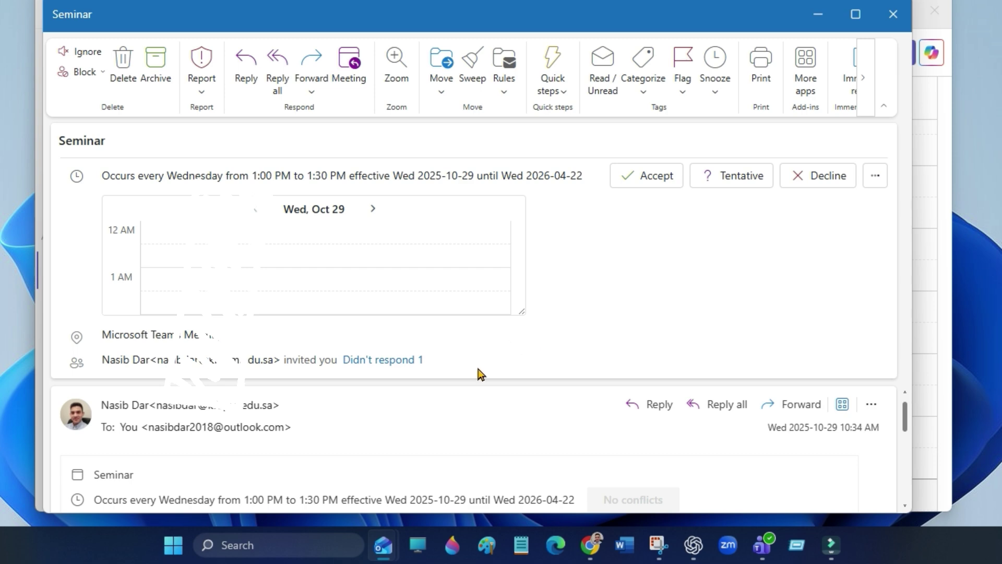
{"action": "left_click", "coordinate": [488, 425]}
{"action": "scroll", "coordinate": [489, 425], "scroll_direction": "down", "scroll_amount": 6}
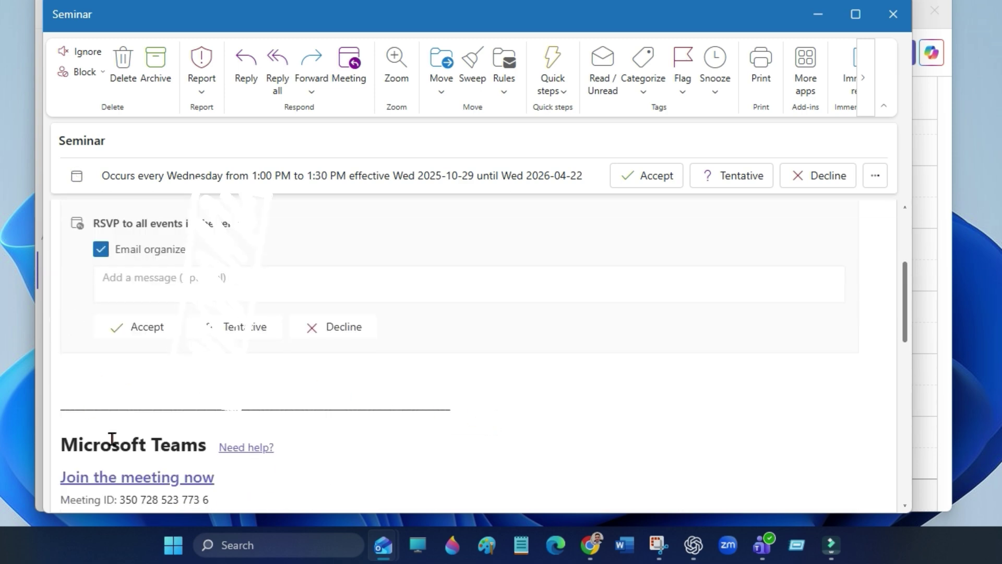
{"action": "scroll", "coordinate": [143, 476], "scroll_direction": "down", "scroll_amount": 3}
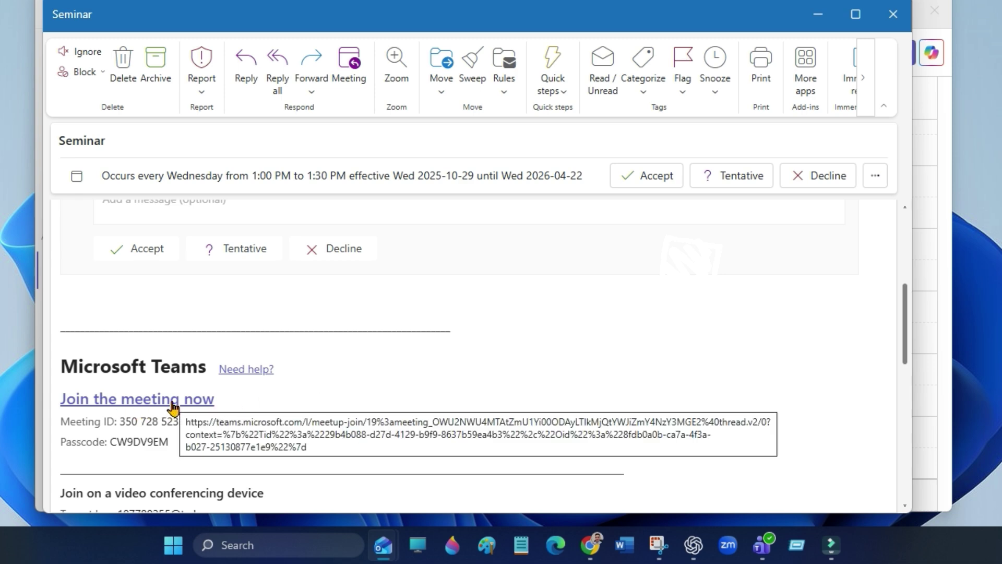
{"action": "left_click", "coordinate": [152, 249]}
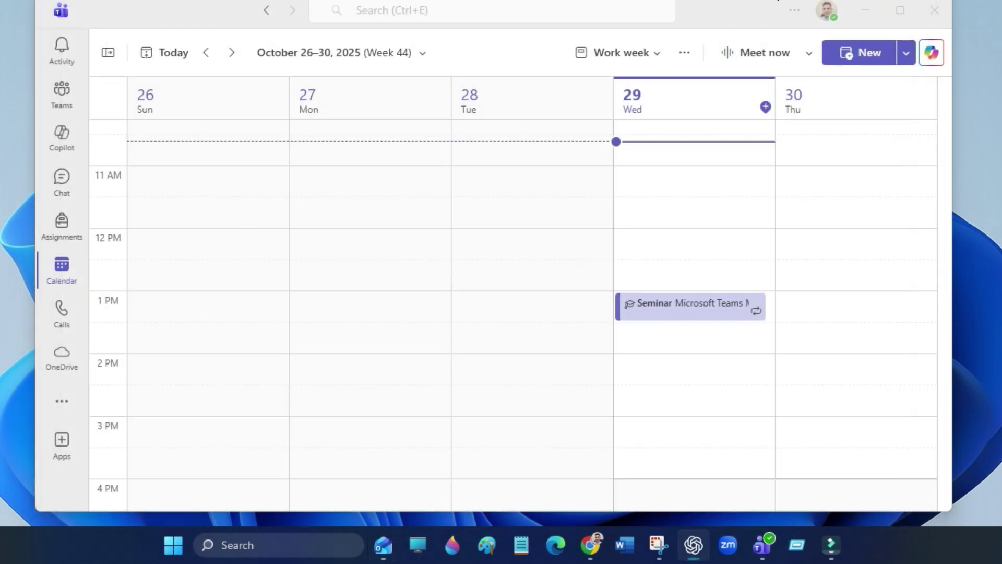
Step: Move the Teams calendar window down and minimize it, leaving only the desktop
{"action": "left_click_drag", "start_coordinate": [778, 1], "coordinate": [782, 35]}
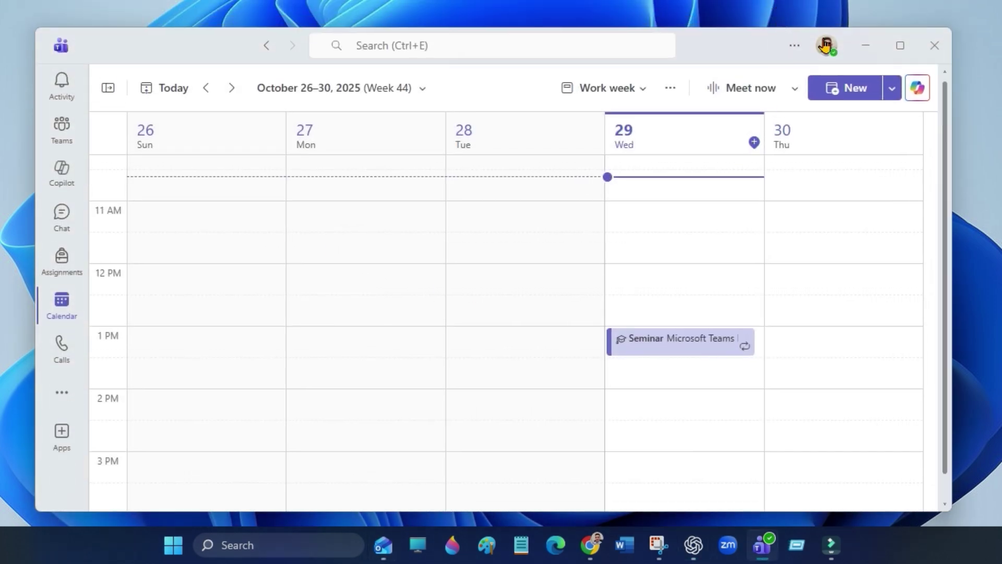
{"action": "left_click", "coordinate": [865, 47]}
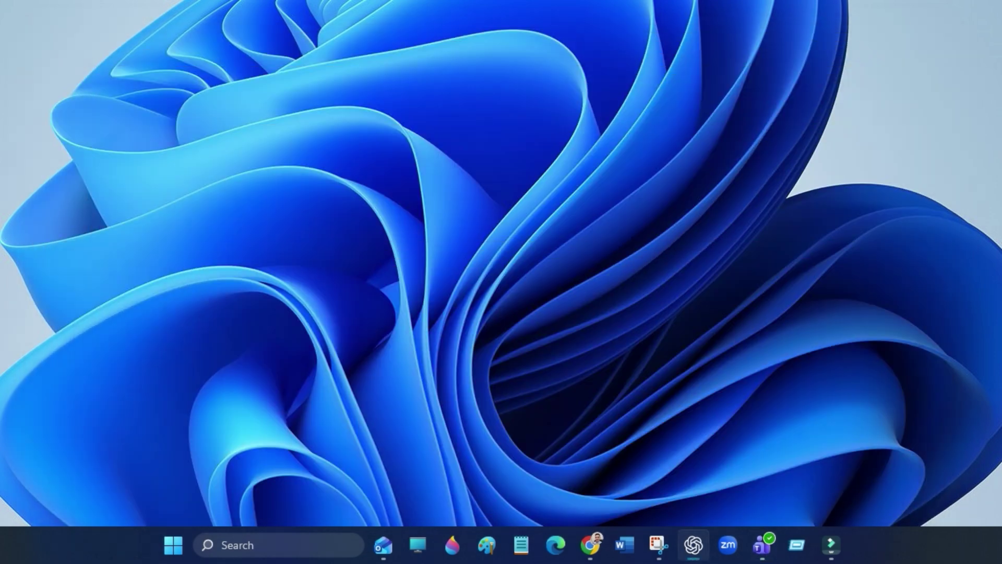